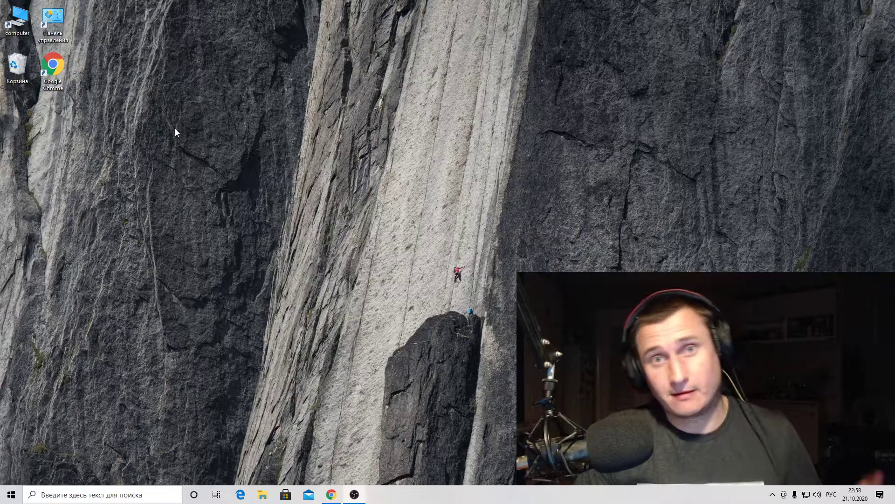
Step: Move the computer shortcut away from the other desktop icons and open This PC in a maximized window
left_click_drag(25, 16, 265, 165)
double_click(265, 166)
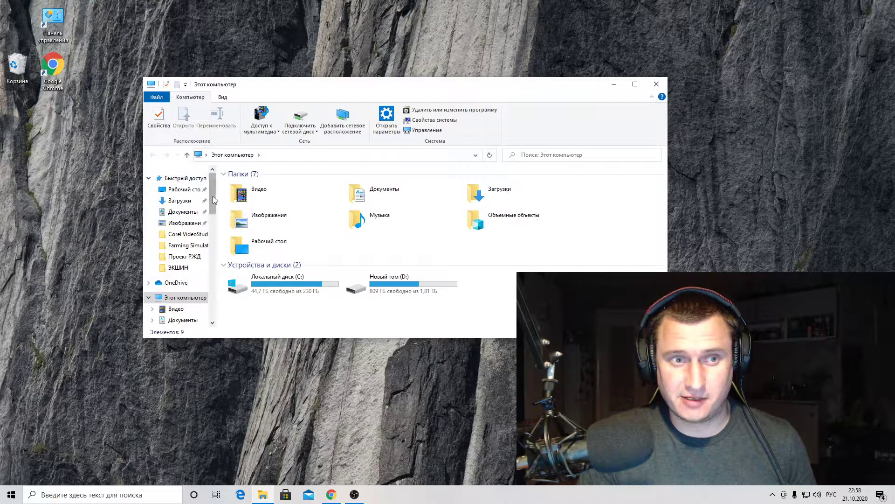
left_click_drag(213, 196, 216, 275)
left_click(635, 84)
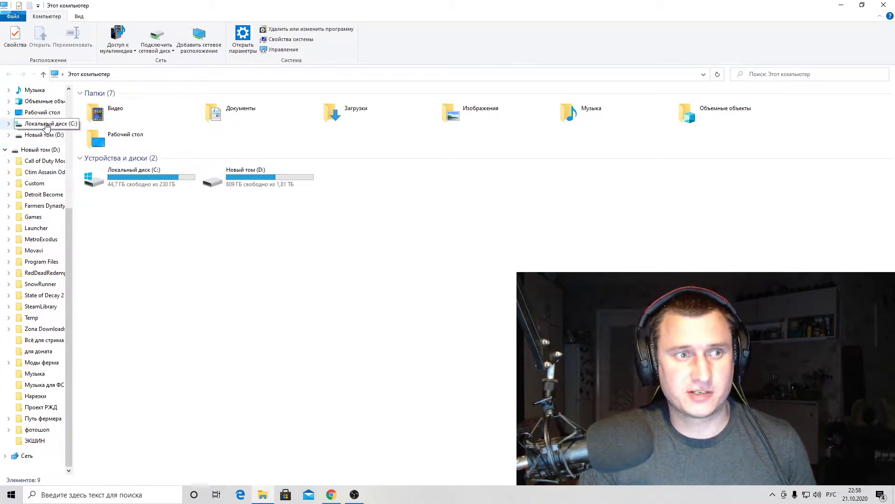
Step: Open the FarmingSimulator2019 folder inside My Games in Documents
scroll(36, 146, "up", 1)
scroll(38, 154, "up", 2)
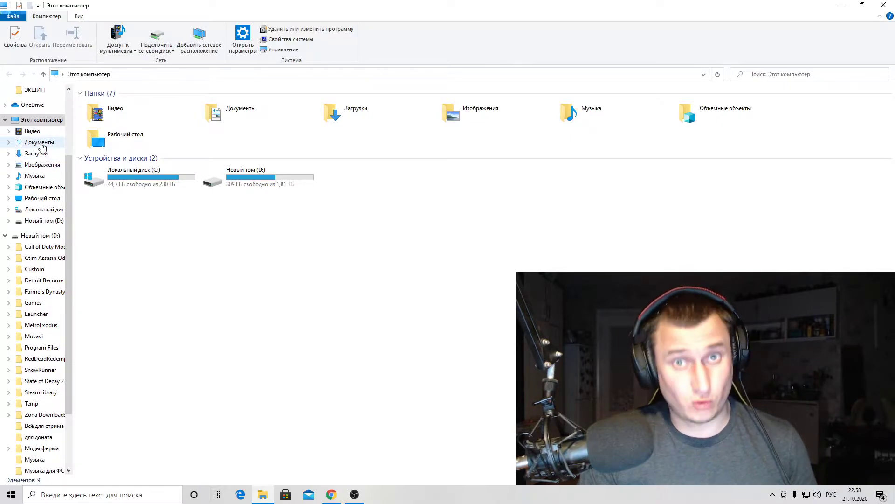
left_click(40, 143)
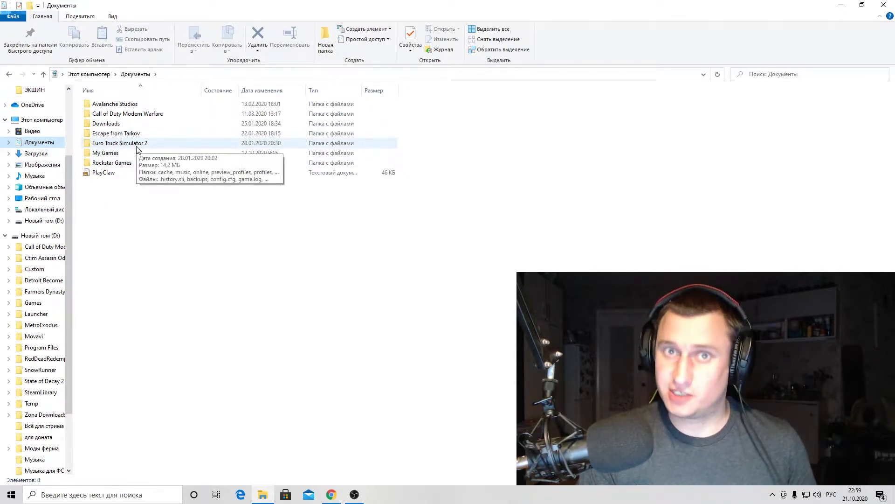
double_click(107, 154)
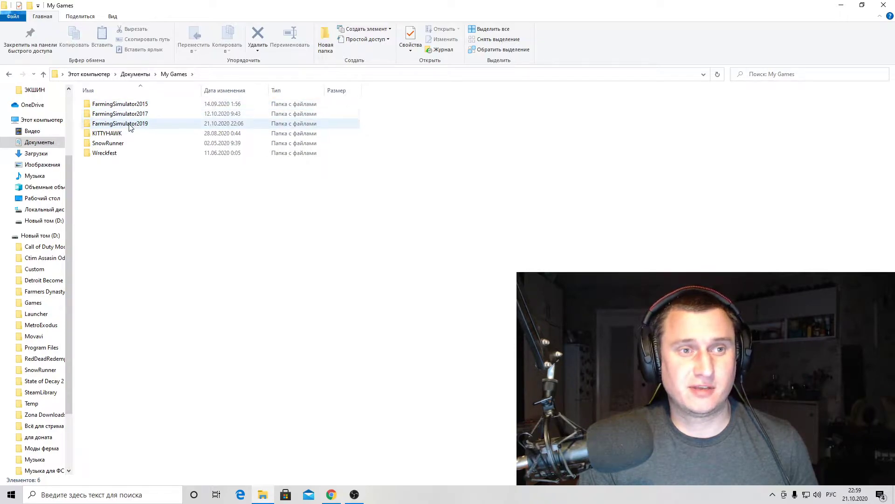
mouse_move(130, 126)
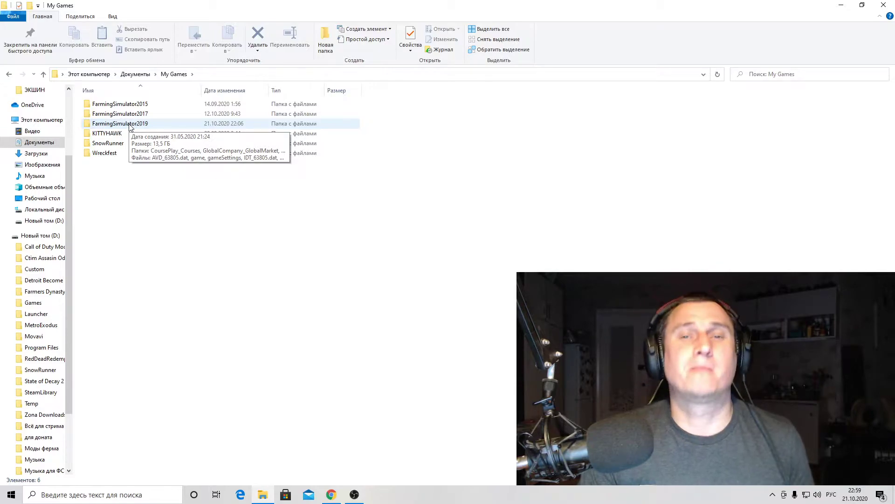
double_click(130, 126)
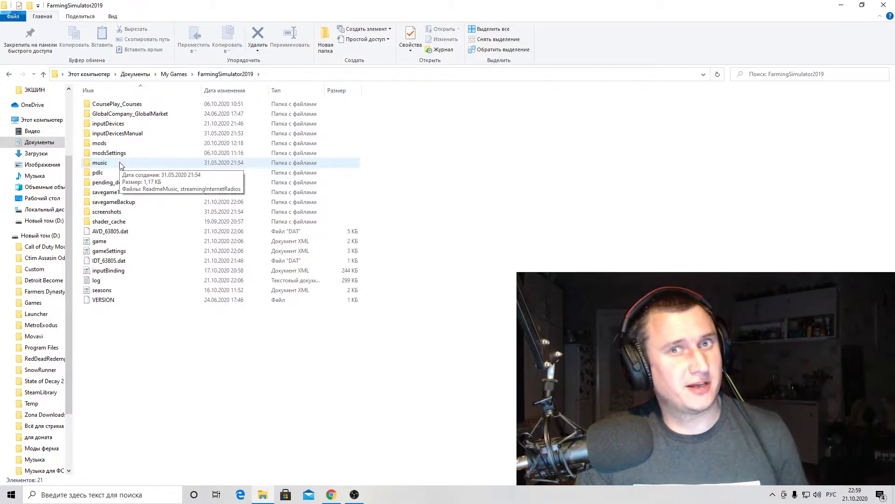
Step: View the properties of the mods folder and place the properties window beside the file list
left_click(100, 146)
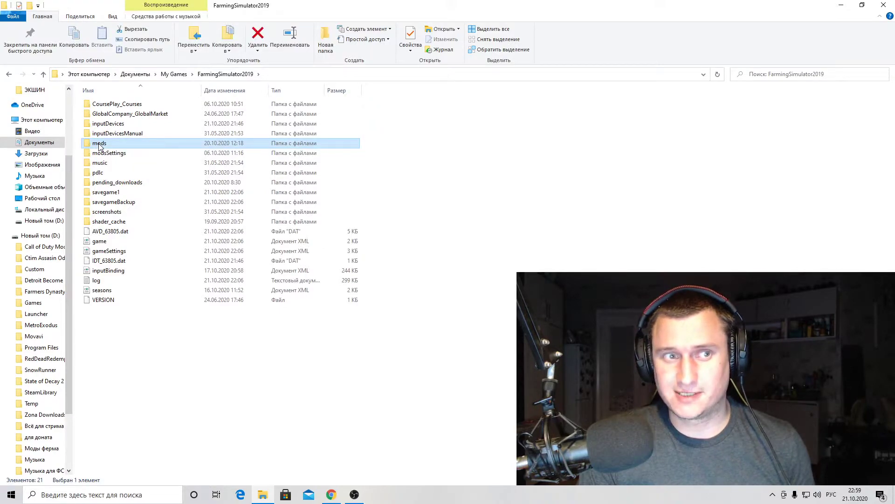
right_click(100, 146)
left_click(123, 382)
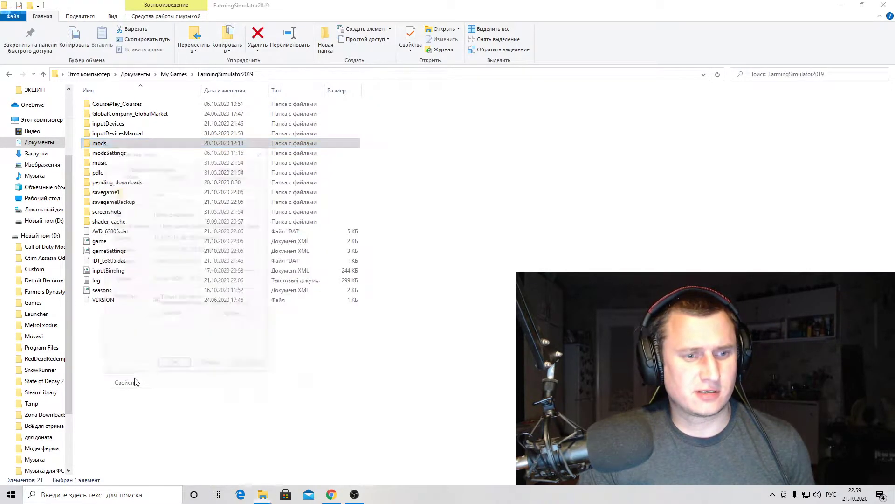
left_click_drag(178, 156, 535, 89)
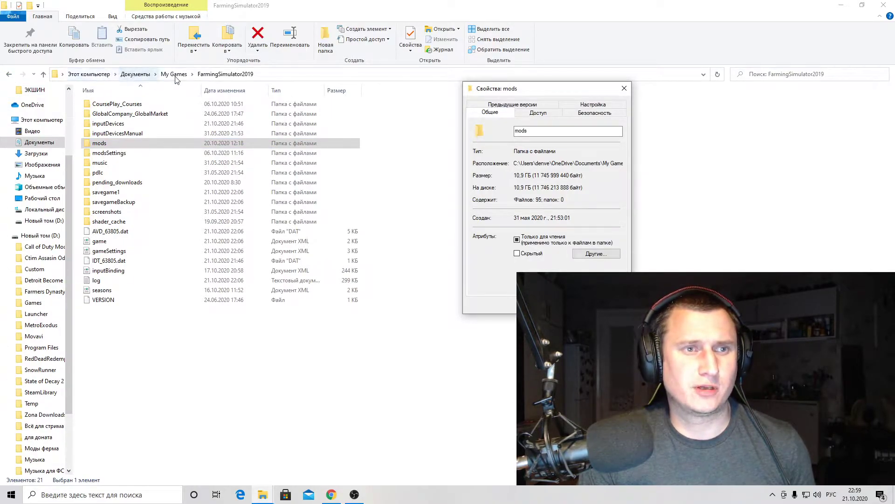
Step: Go back to This PC to check the free space on local disk C
left_click(9, 74)
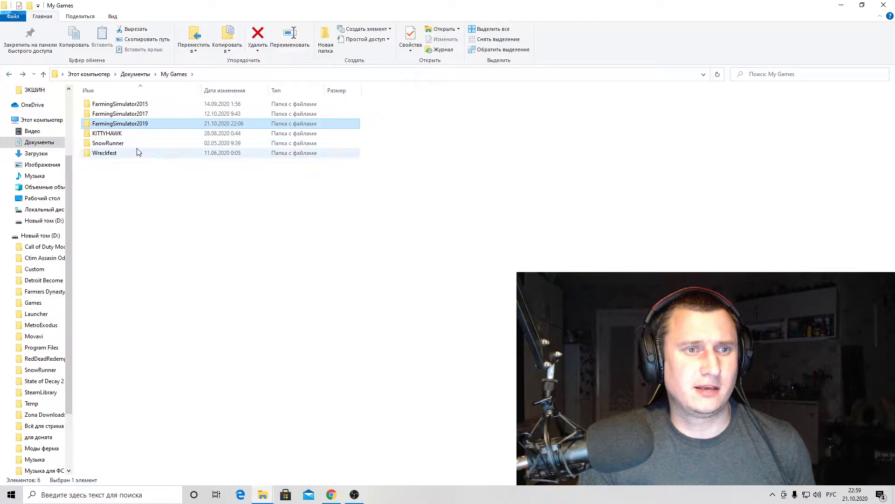
left_click(9, 74)
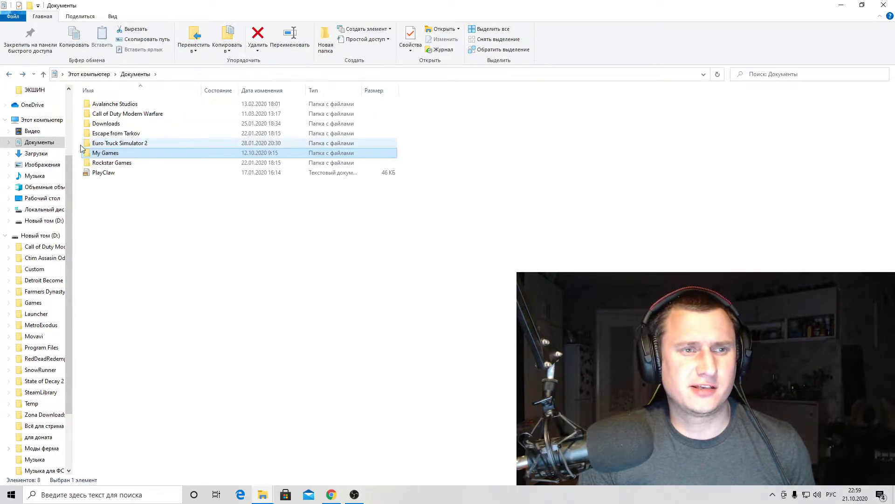
left_click(9, 74)
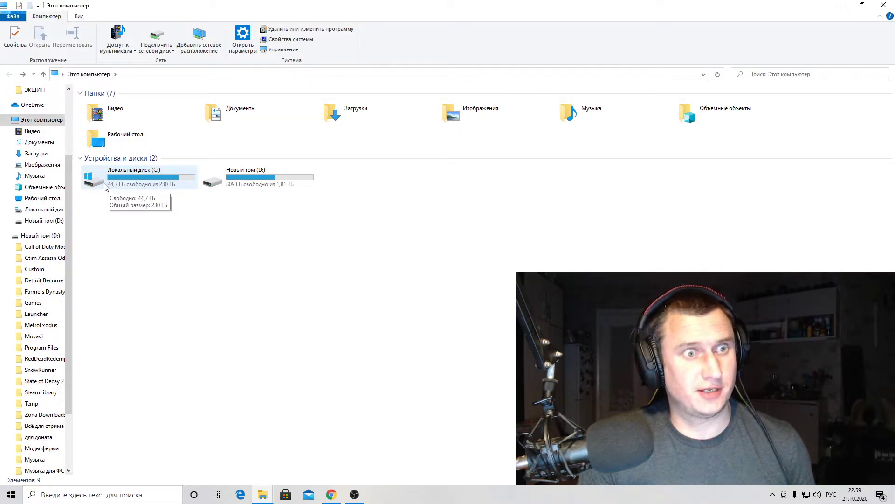
Step: Return from This PC to the FarmingSimulator2019 folder through Documents and My Games
left_click(34, 146)
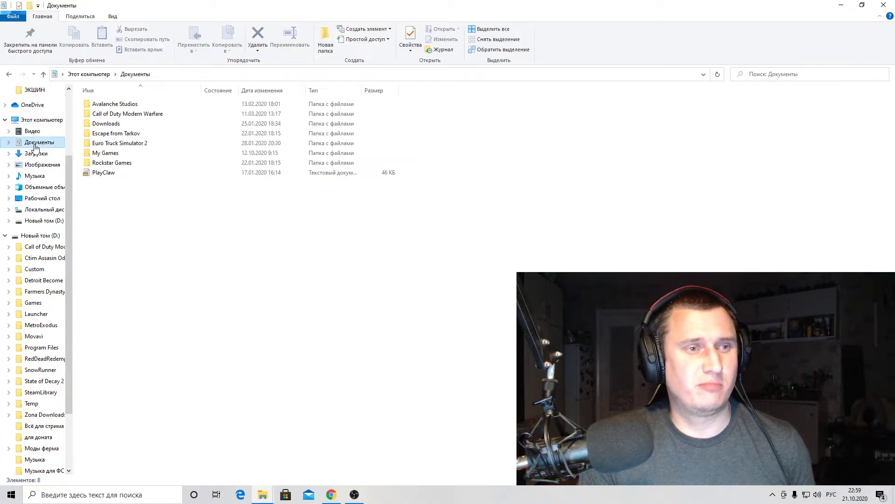
double_click(105, 153)
left_click(106, 155)
double_click(106, 124)
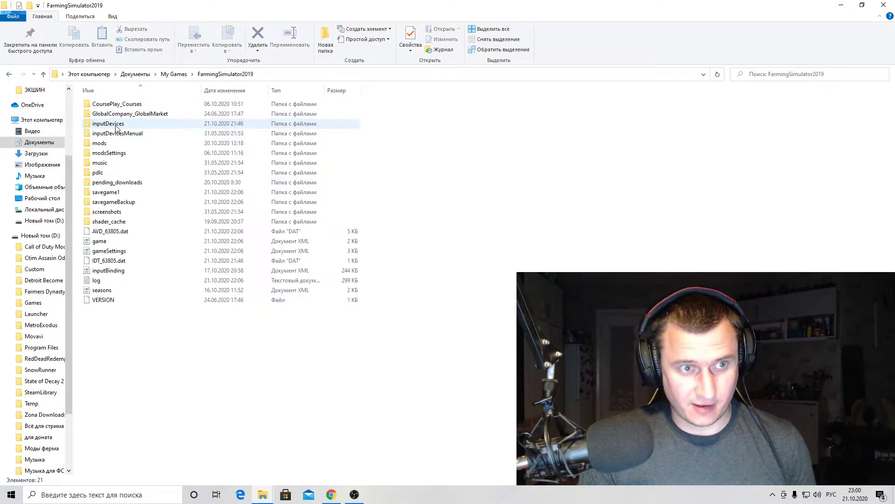
Step: Check the size and file count in the mods folder's properties, and close them
right_click(108, 145)
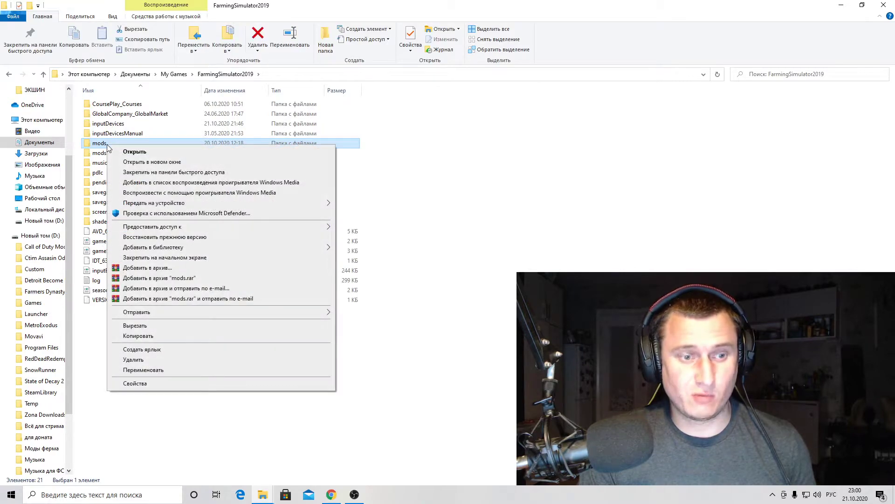
left_click(135, 383)
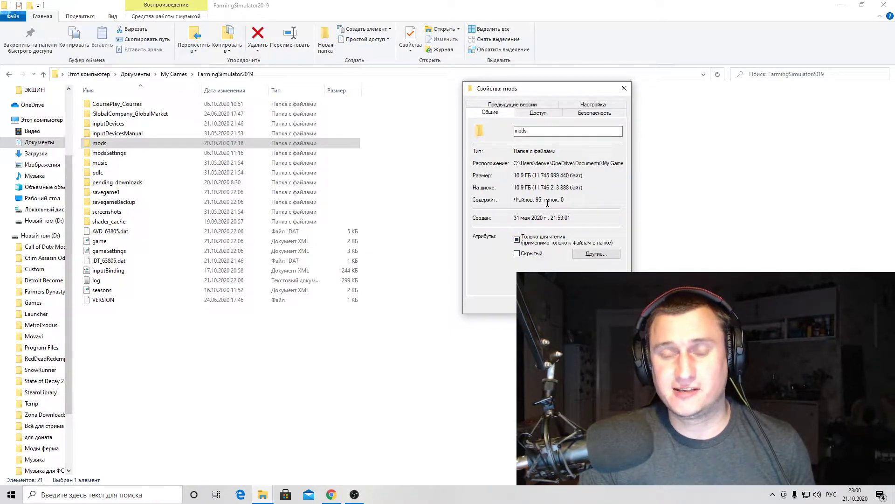
key("Escape")
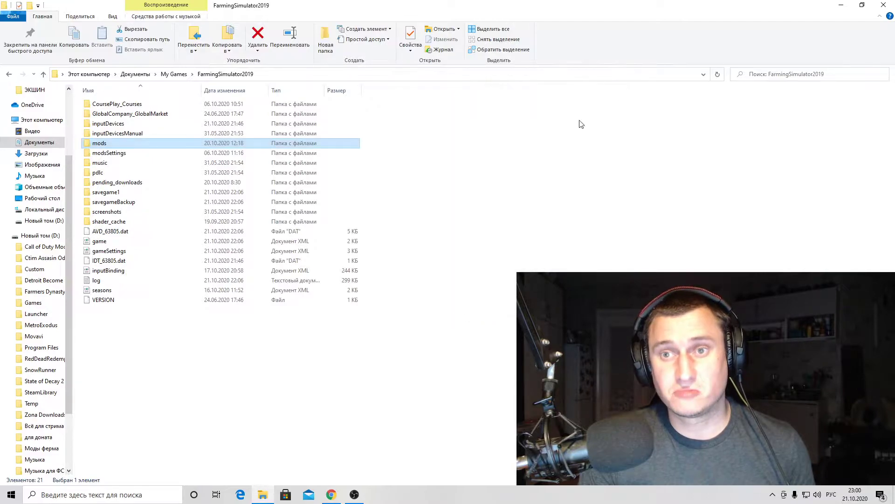
Step: Open the mods folder and look through its list of mod archives
mouse_move(122, 146)
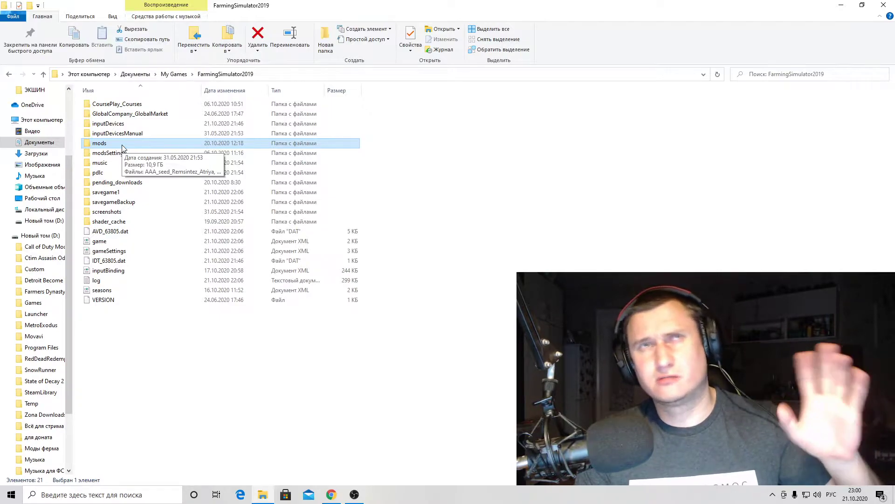
double_click(123, 147)
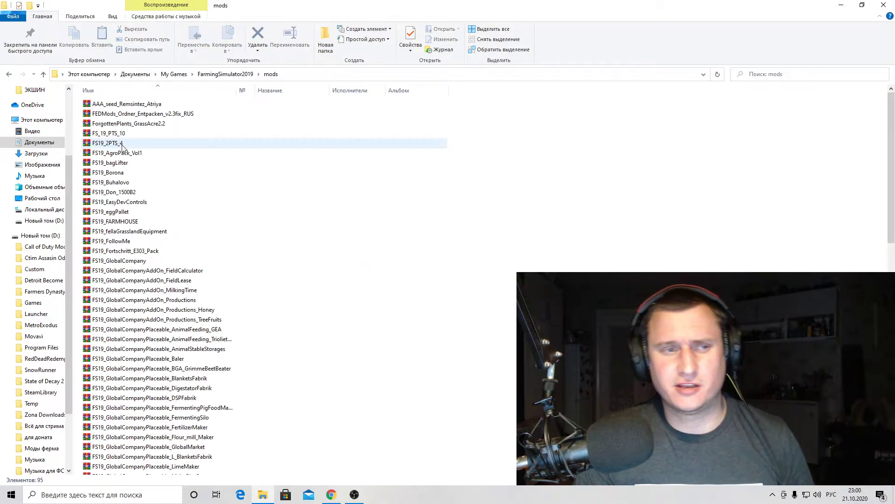
scroll(118, 348, "down", 8)
scroll(118, 354, "down", 6)
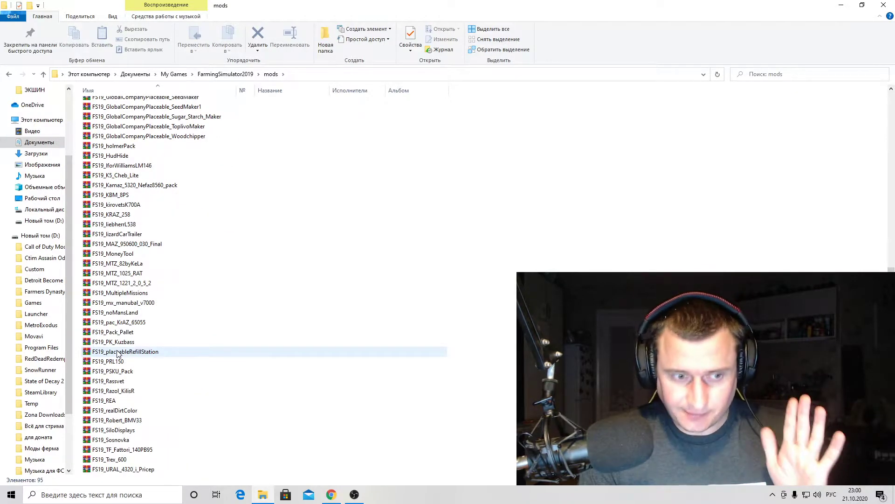
scroll(118, 353, "down", 3)
scroll(118, 354, "down", 2)
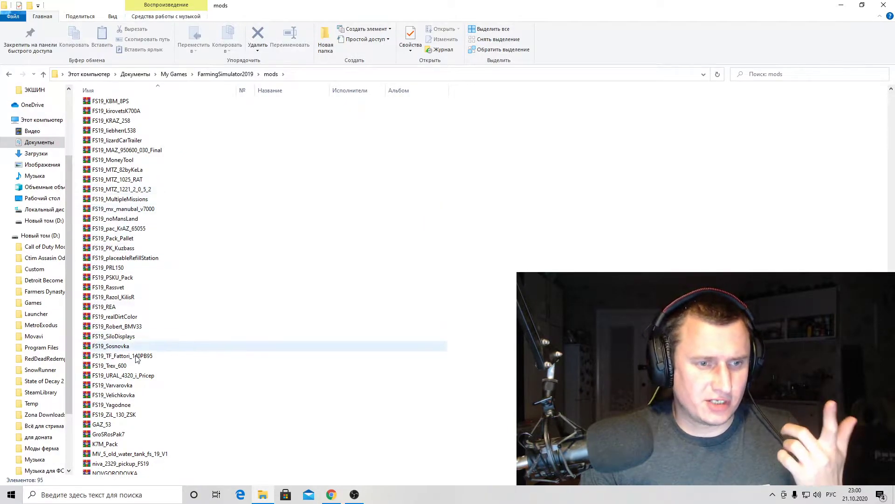
Step: Check the file type and size of the FS19_Sosnovka archive in its properties, and close them
right_click(123, 346)
left_click(150, 339)
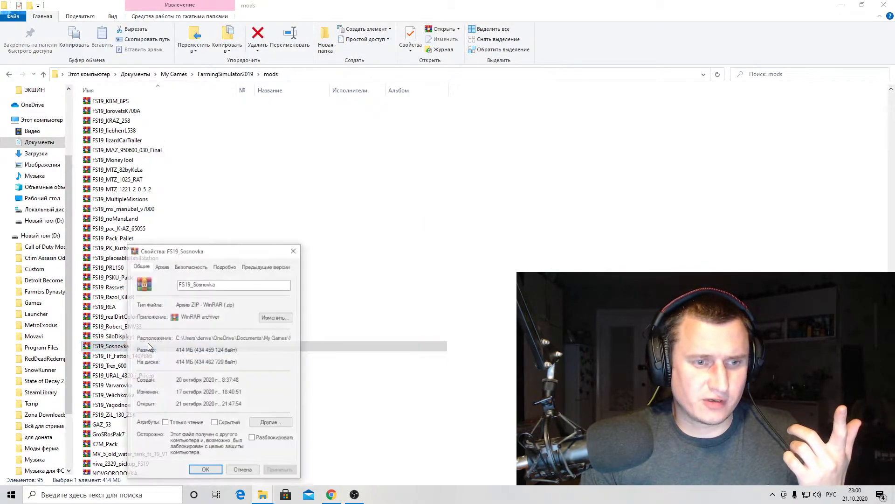
left_click_drag(195, 249, 512, 45)
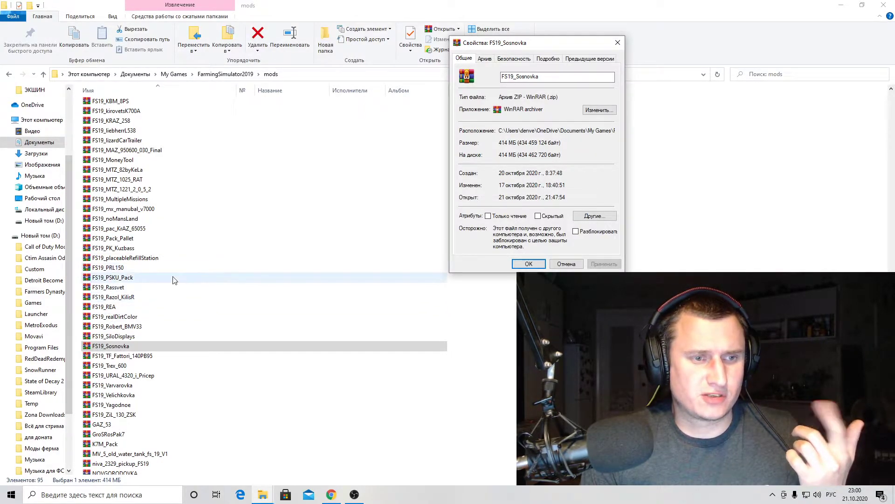
key("Escape")
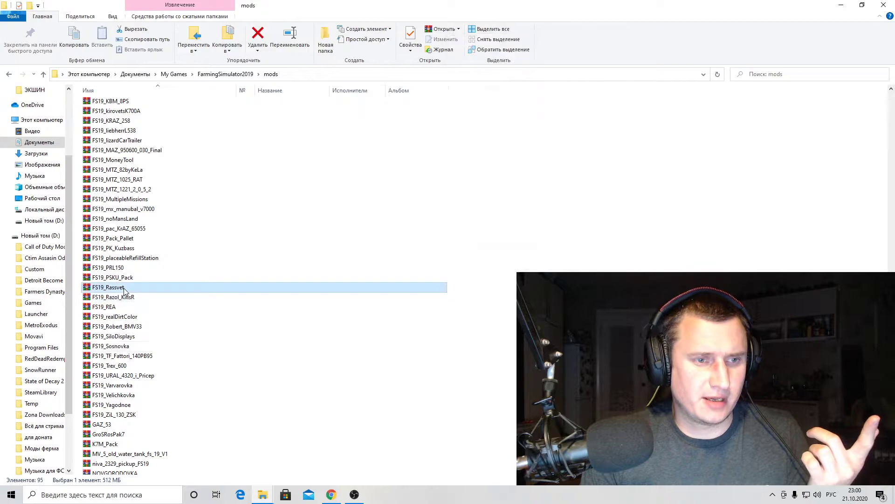
Step: View the properties of the FS19_Rassvet archive beside the file list to check its size
right_click(123, 288)
left_click(189, 476)
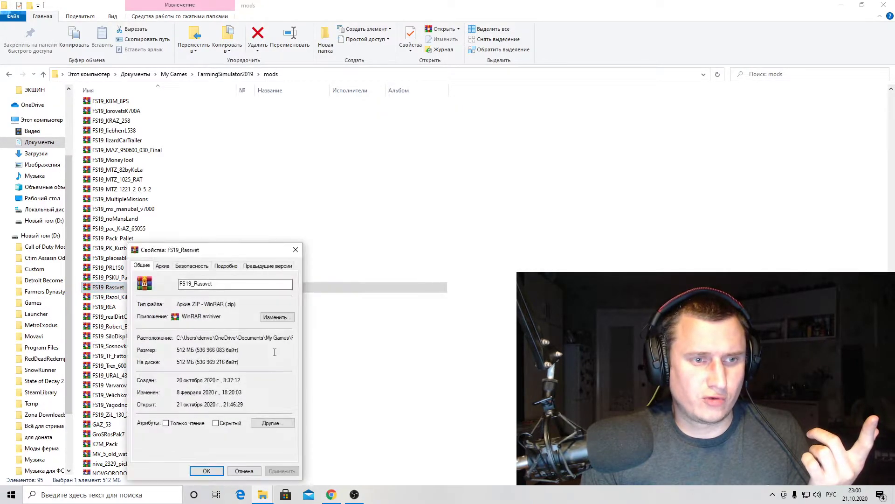
left_click_drag(217, 246, 544, 45)
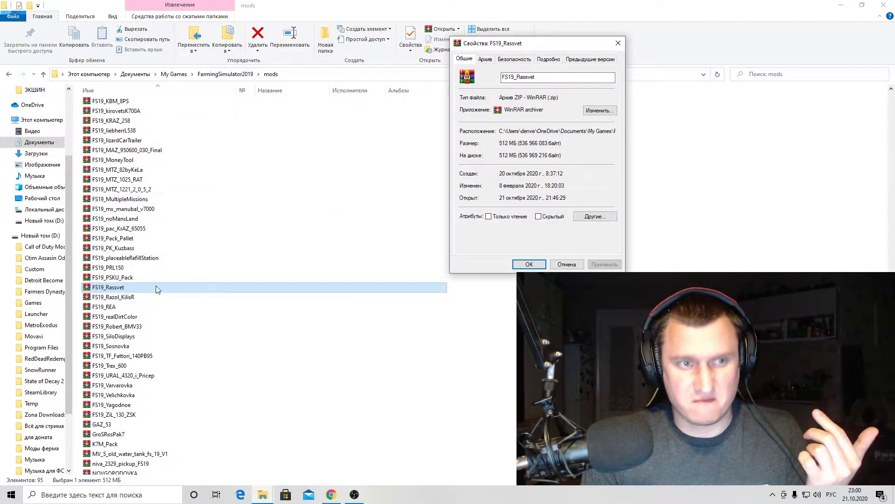
Step: Check the size of the FS19_KRAZ_258 archive in its properties, and close them
left_click(115, 121)
right_click(115, 121)
left_click(141, 309)
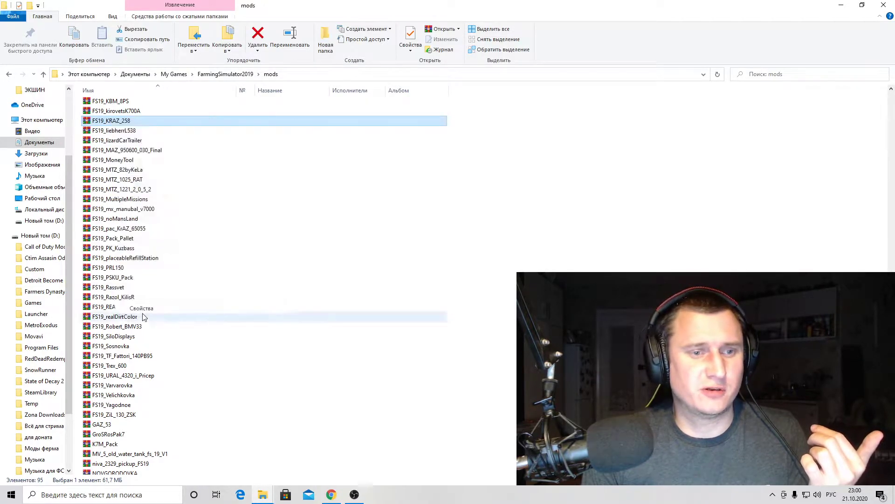
left_click_drag(192, 131, 498, 27)
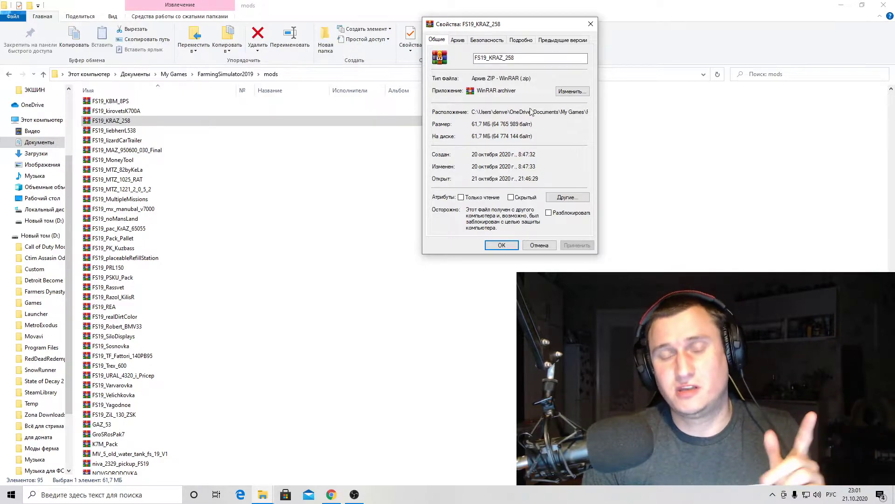
left_click(589, 25)
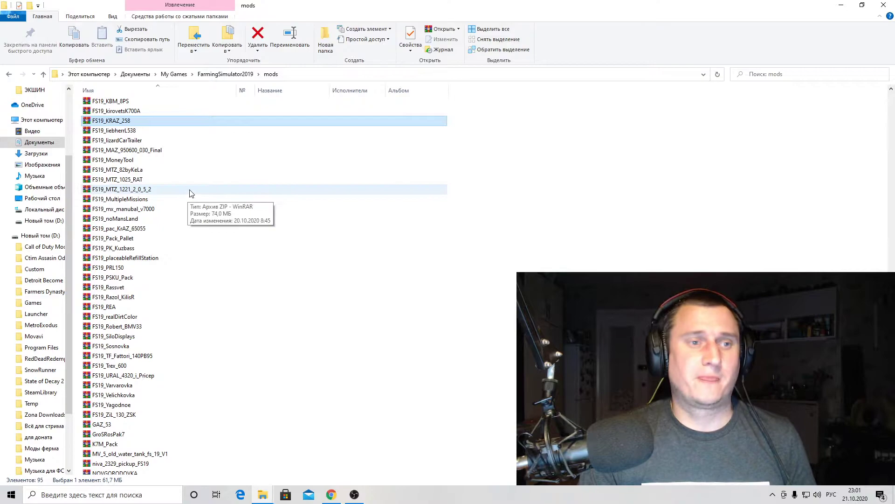
Step: Minimize the mods folder window and open Google Chrome from the desktop in a maximized window
scroll(191, 194, "up", 20)
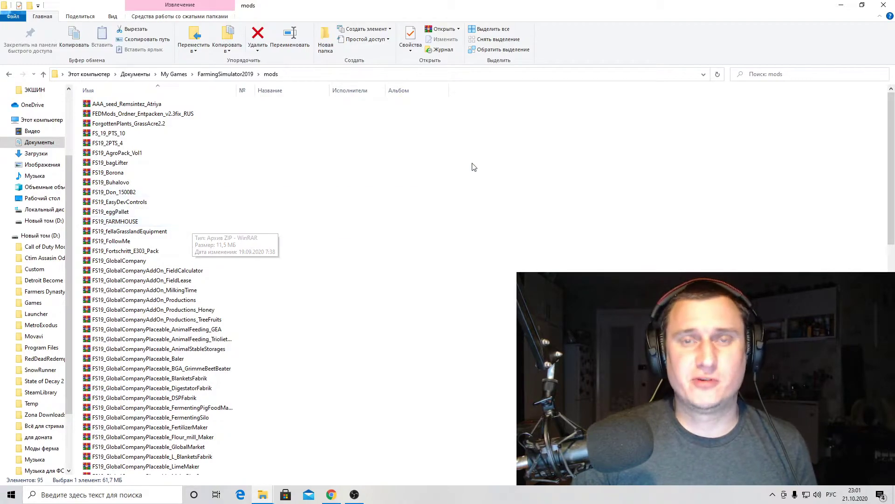
left_click(843, 8)
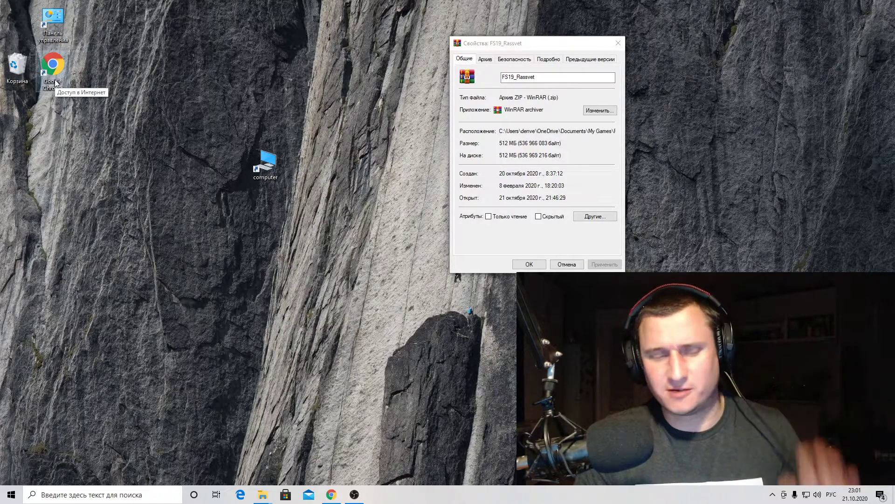
double_click(55, 82)
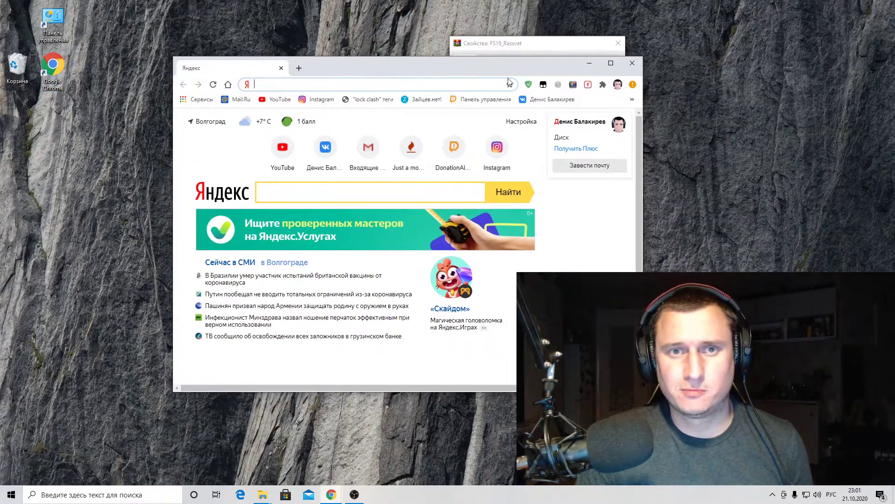
double_click(372, 77)
Step: Search Yandex for the suggested query "моды для farming simulator 2019 спрятать худ"
left_click(299, 132)
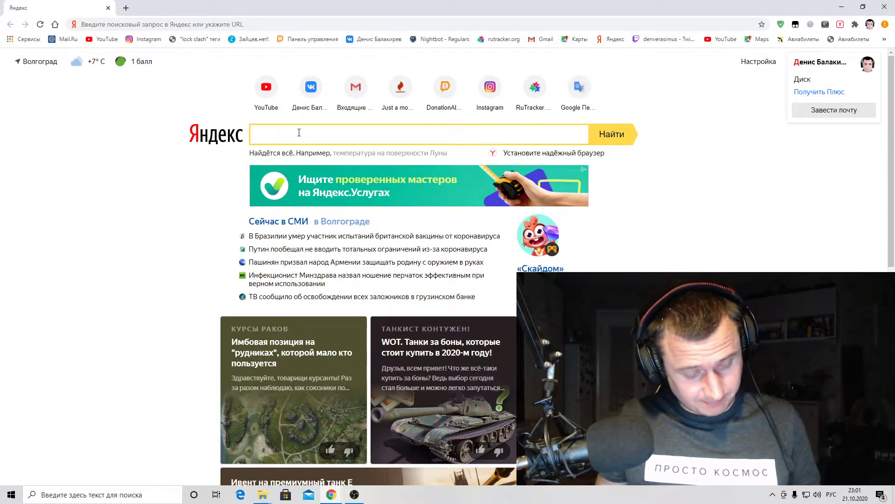
type("моды ")
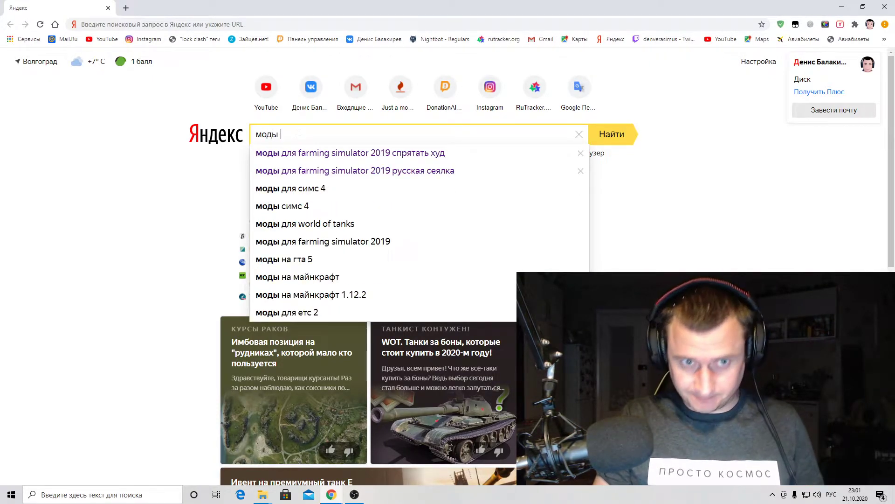
type("для")
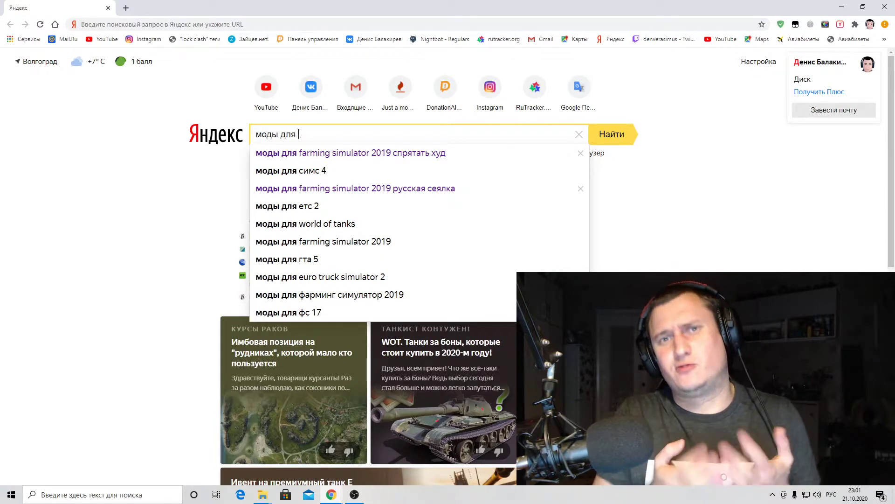
left_click(340, 154)
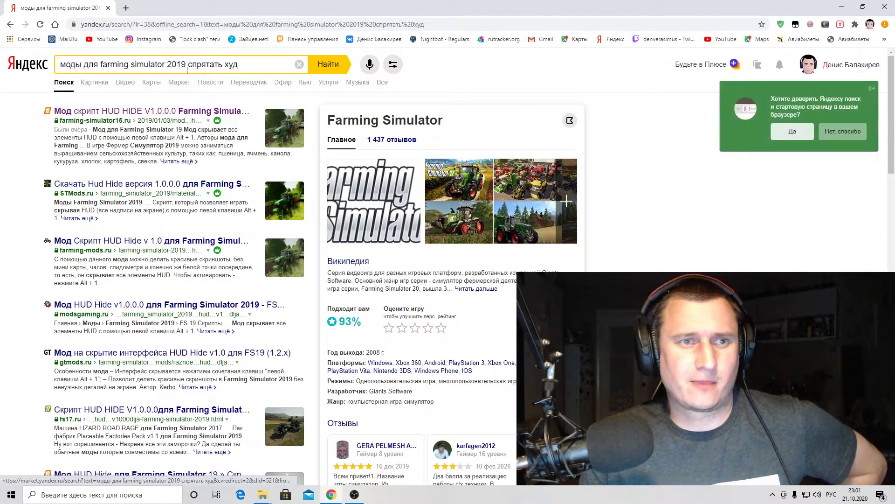
Step: Change the search query to "моды для farming simulator 2019 русские карты" and open the mods-fs.net result
mouse_move(189, 64)
left_mouse_down()
mouse_move(238, 65)
mouse_move(189, 65)
left_mouse_up()
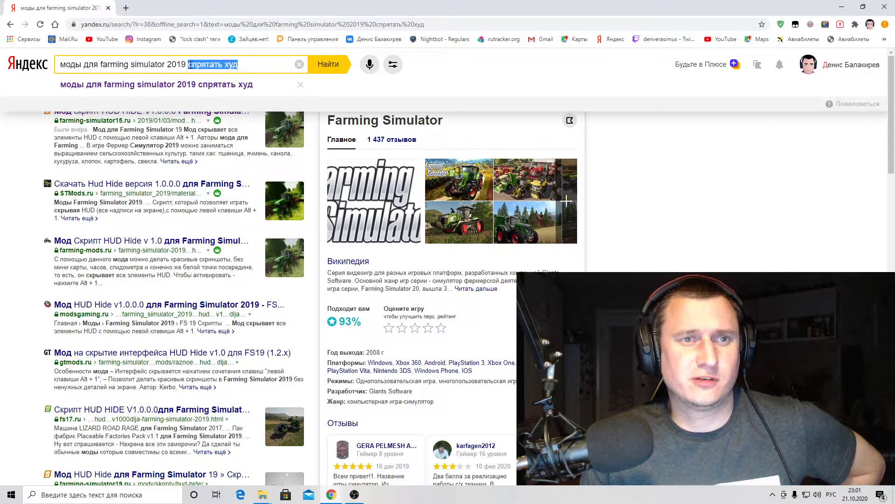
key("BackSpace")
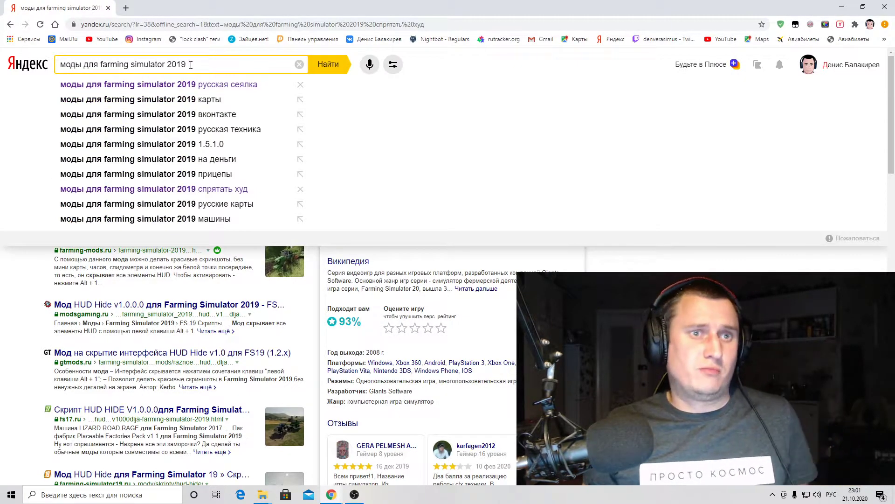
type("русские ")
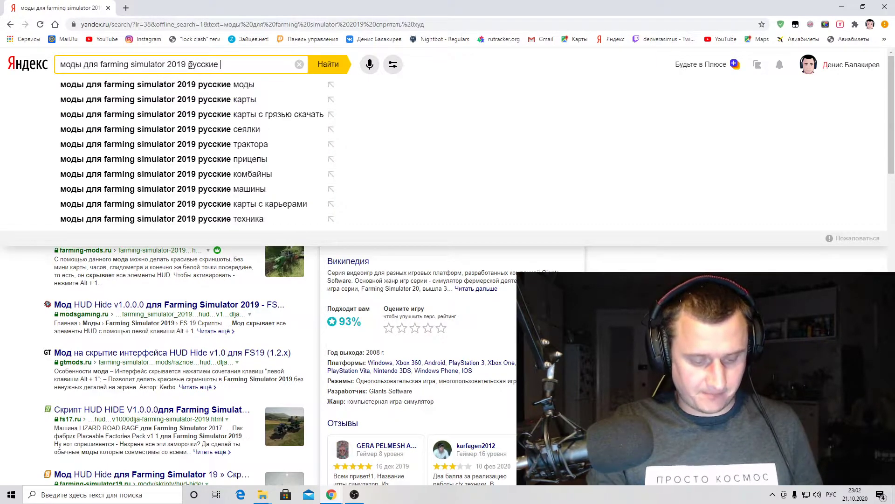
type("карт")
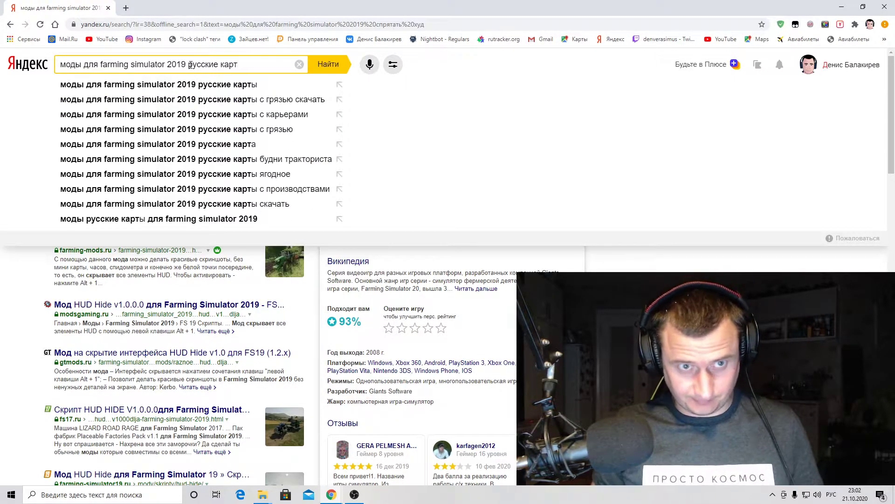
left_click(190, 85)
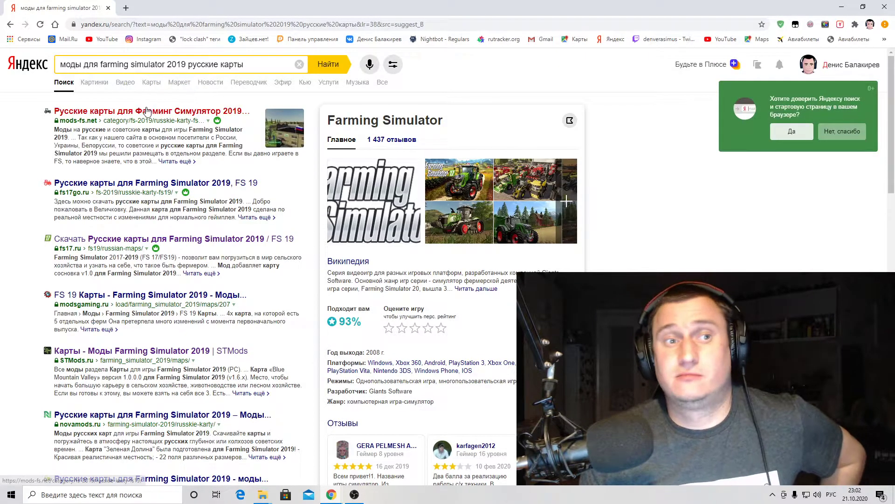
left_click(147, 110)
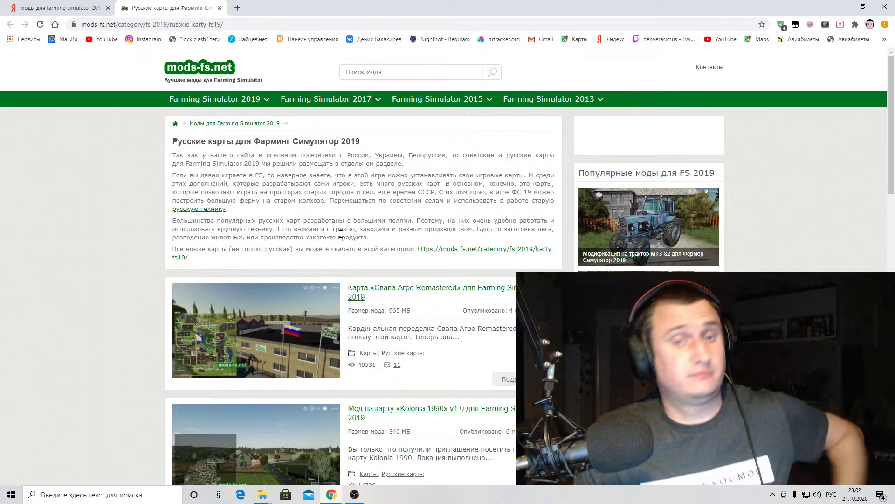
Step: Look through the Russian maps listed for Farming Simulator 2019 on mods-fs.net, down to the «Сосновка» and «Map Agromash» entries
scroll(345, 214, "down", 3)
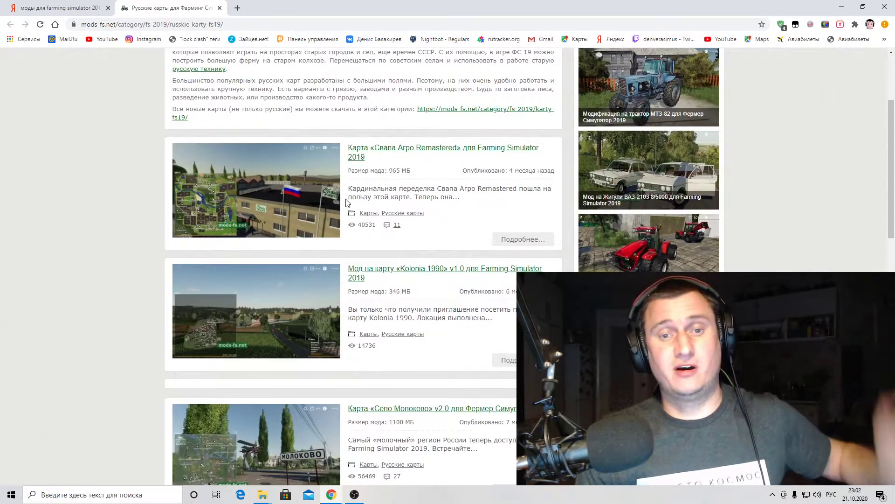
scroll(270, 256, "down", 3)
scroll(275, 285, "down", 4)
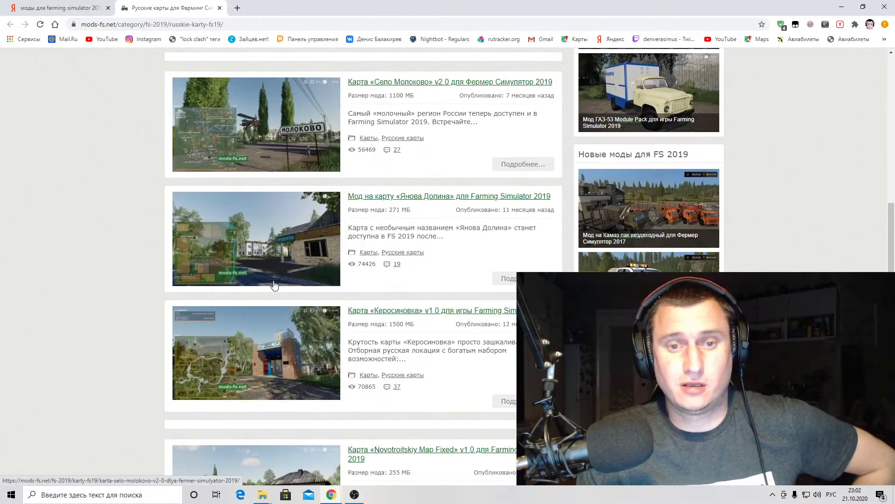
scroll(274, 285, "down", 3)
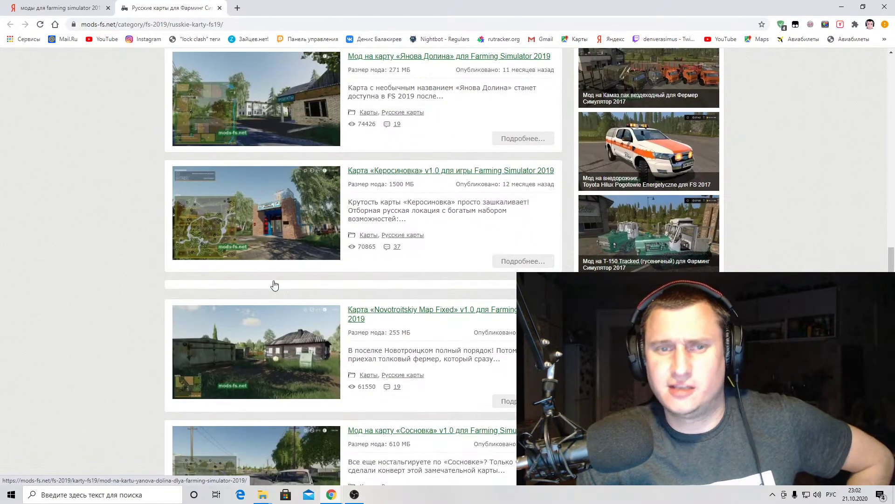
scroll(280, 275, "down", 2)
scroll(294, 254, "down", 3)
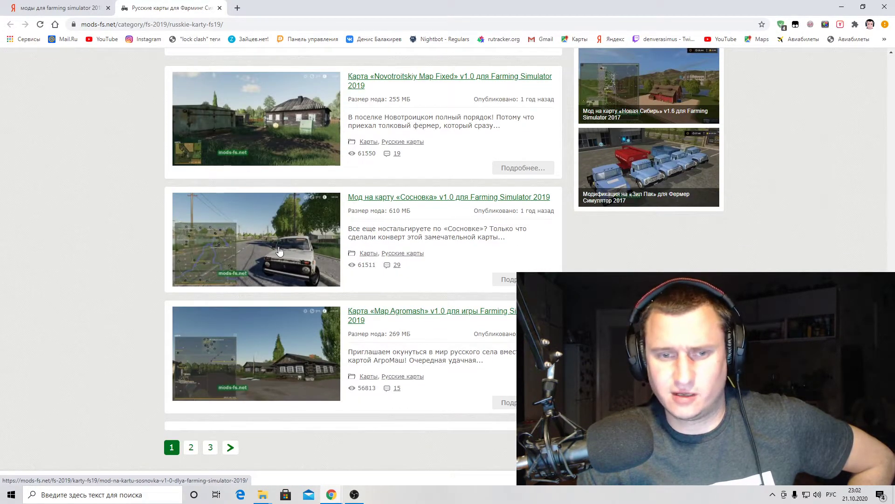
scroll(279, 252, "down", 1)
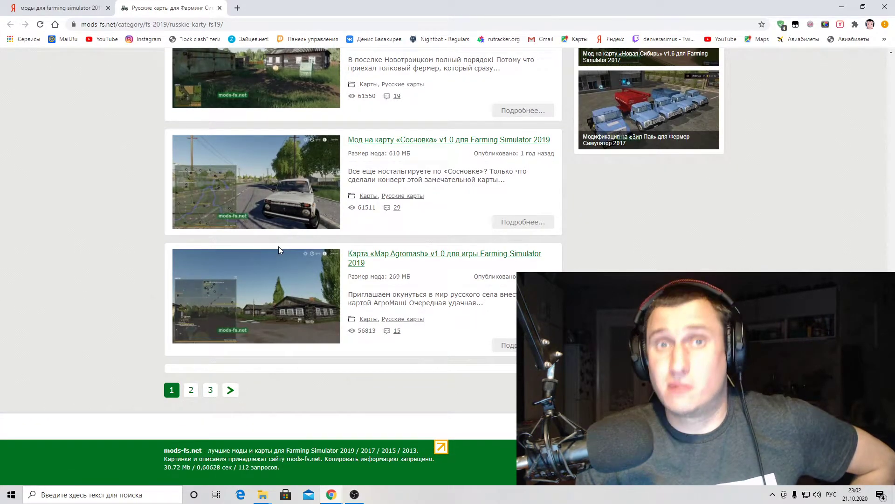
scroll(279, 246, "up", 3)
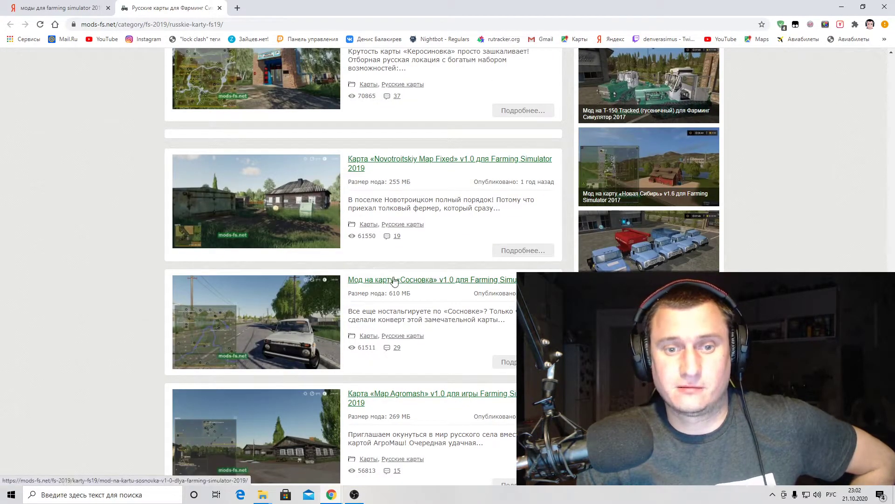